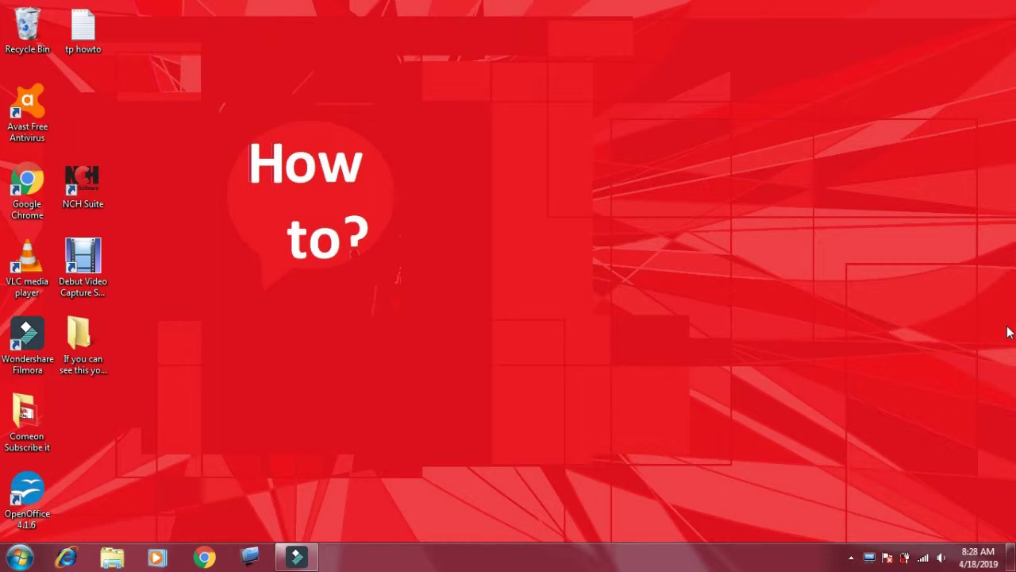
Step: Create a new desktop folder and keep its default name, New folder
right_click(473, 189)
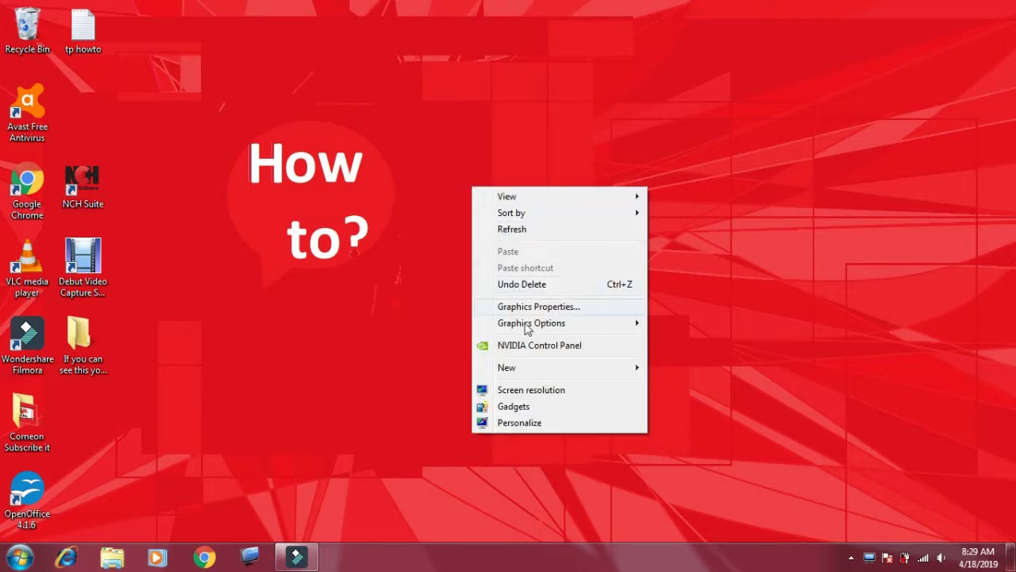
mouse_move(536, 367)
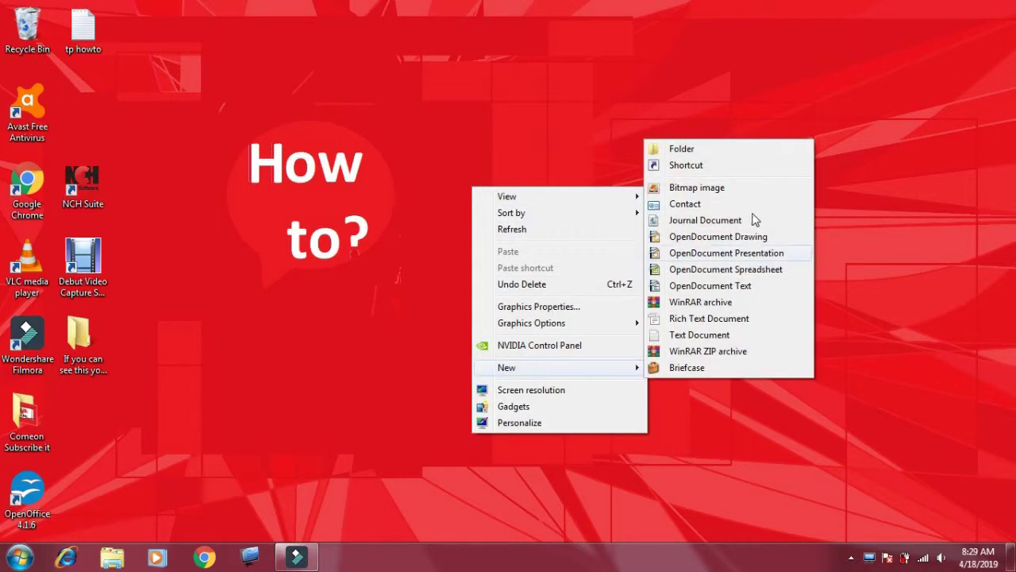
left_click(681, 150)
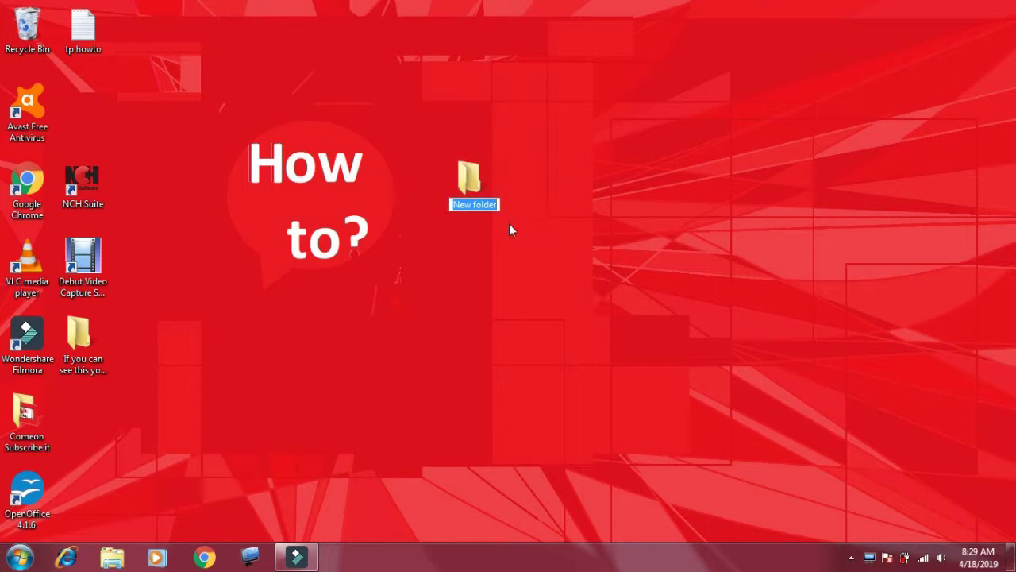
left_click(478, 280)
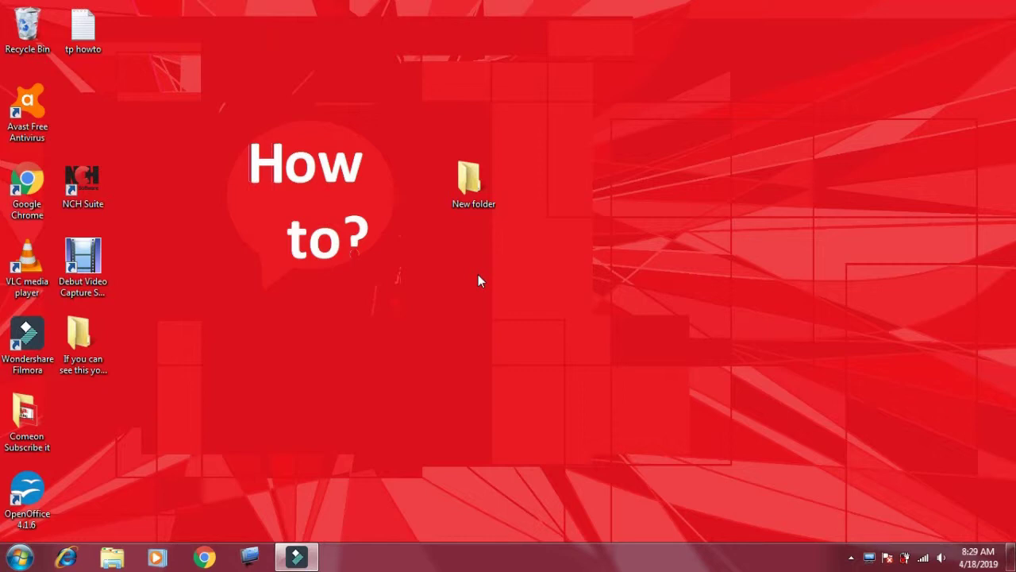
Step: Move the tp howto file into New folder
right_click(475, 197)
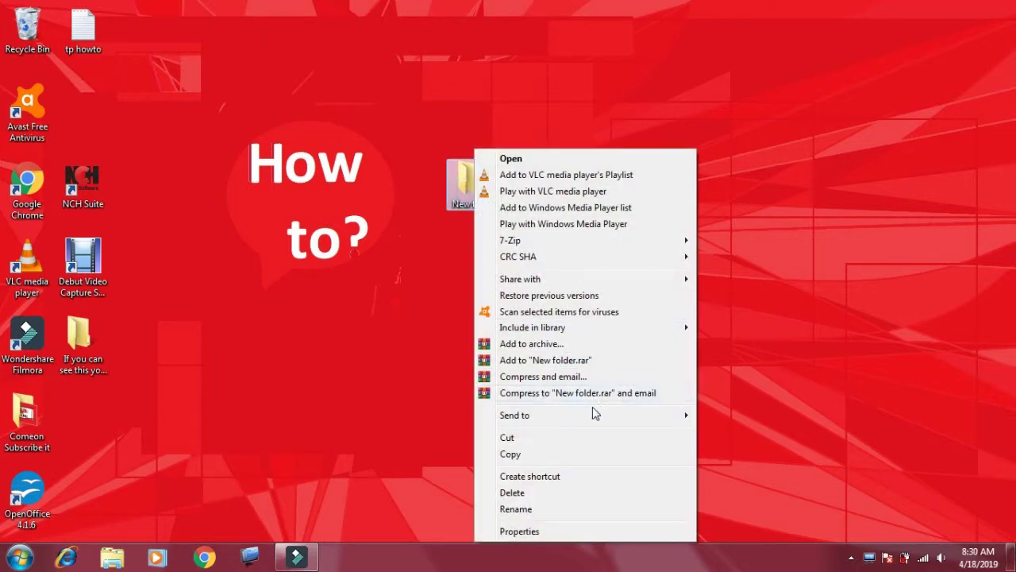
mouse_move(596, 418)
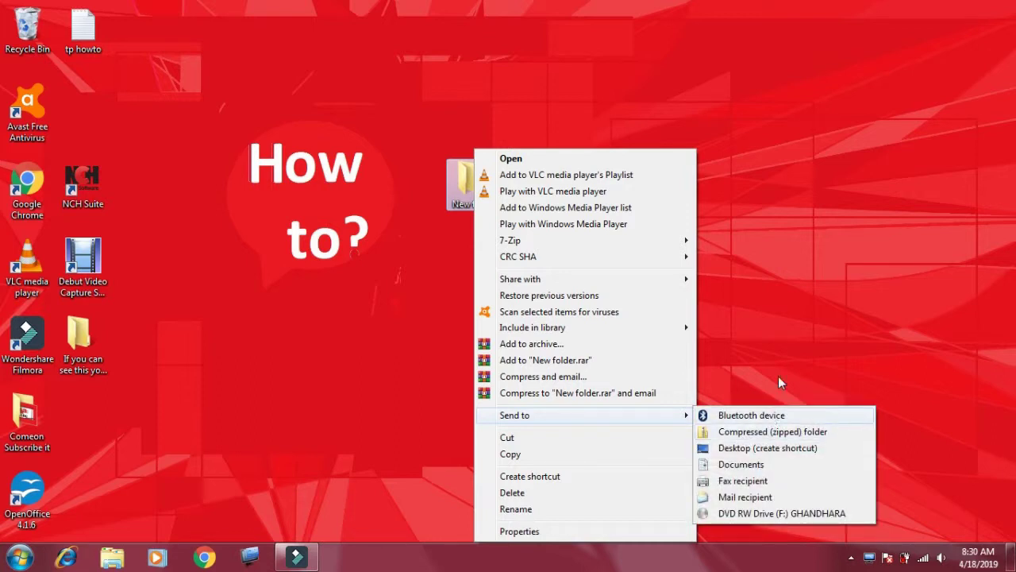
left_click(799, 317)
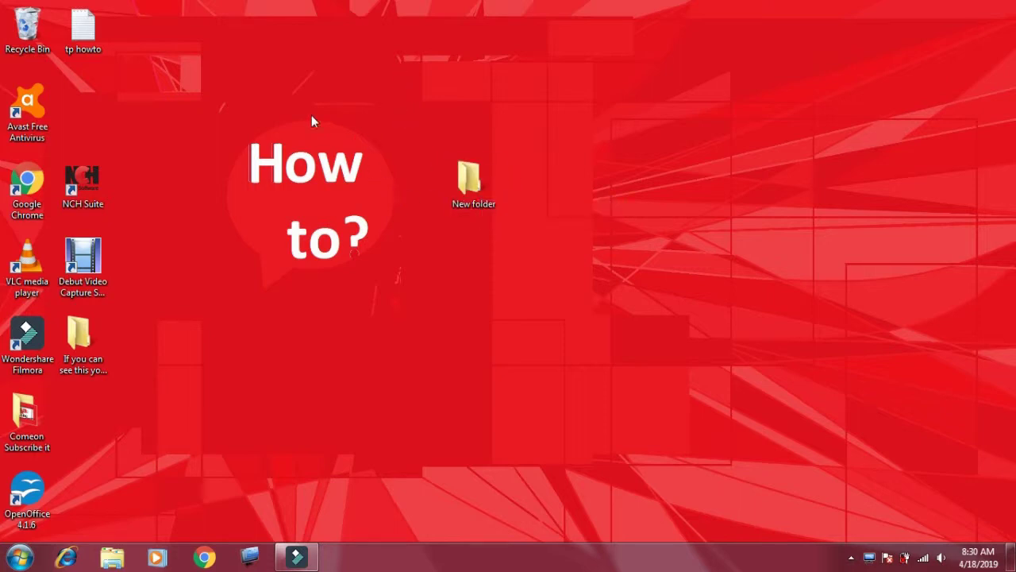
left_click_drag(88, 33, 406, 188)
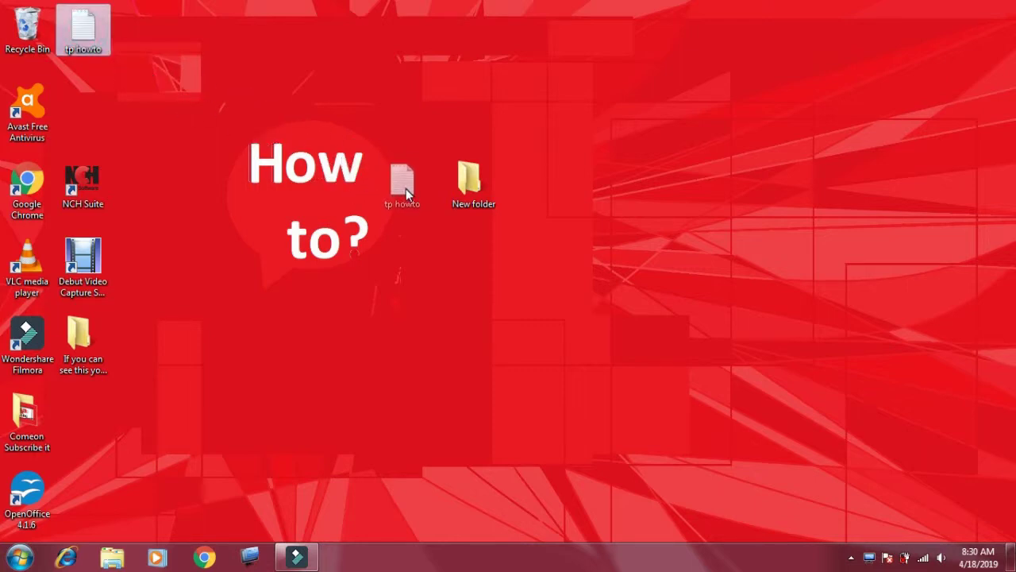
left_click_drag(500, 189, 487, 188)
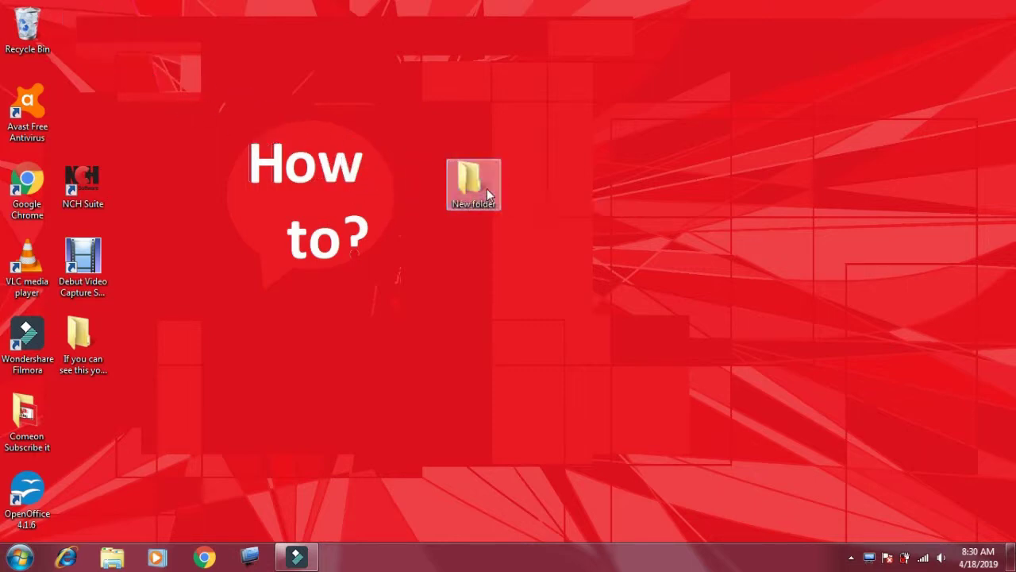
Step: Send New folder to a compressed (zipped) folder and drag the zip over the How text
right_click(467, 194)
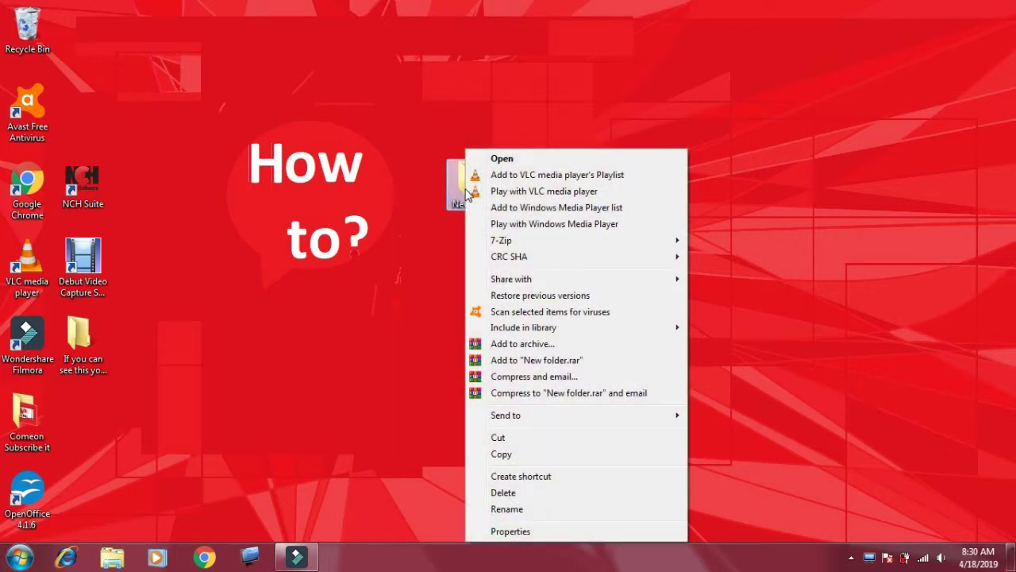
mouse_move(560, 415)
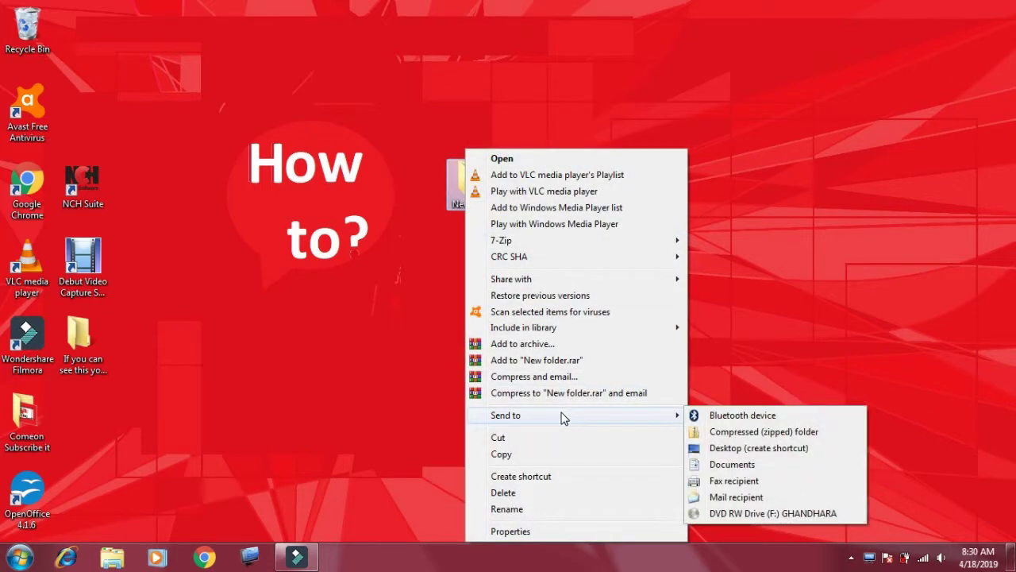
left_click(743, 437)
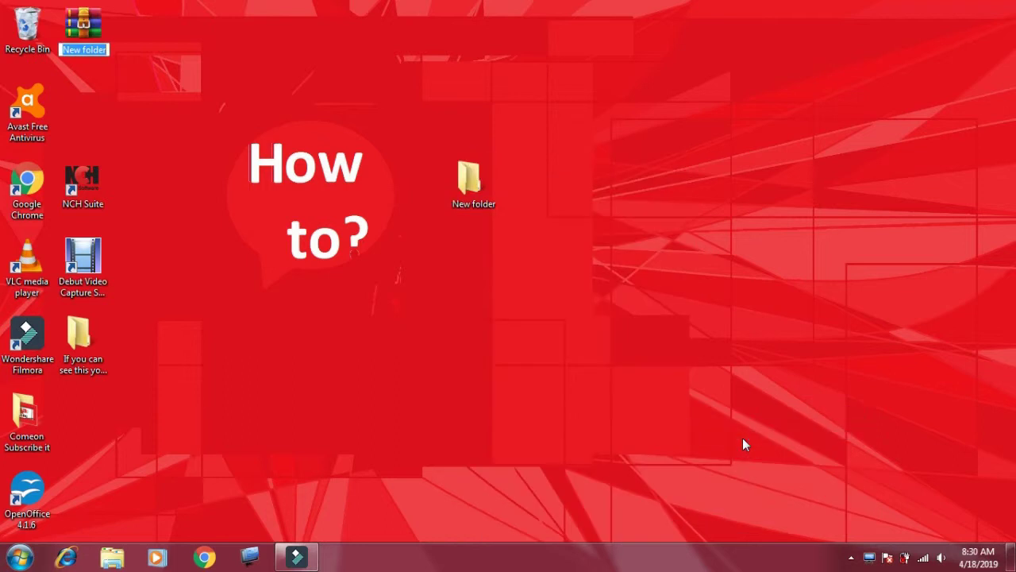
left_click_drag(86, 24, 320, 164)
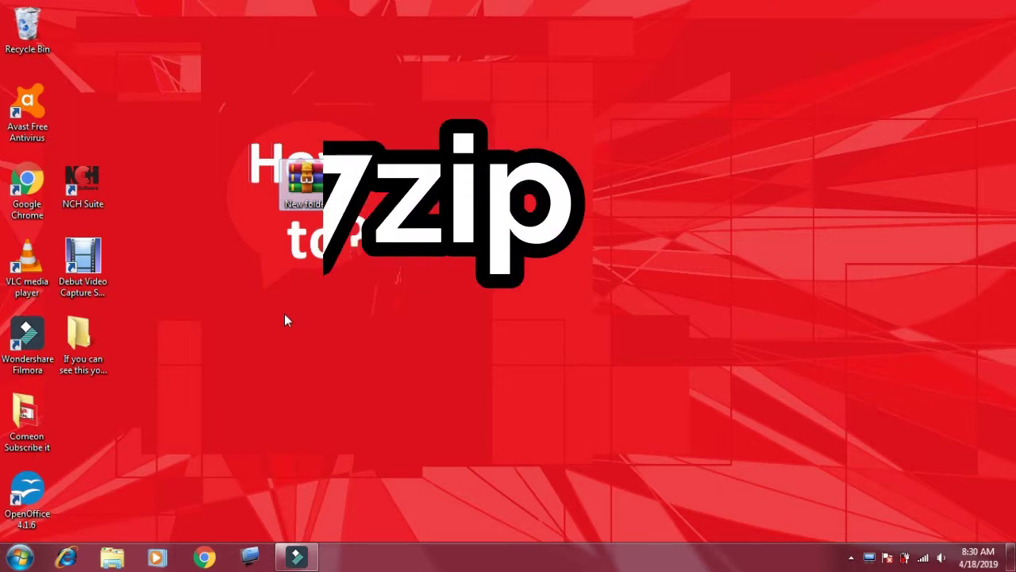
Step: Launch Google Chrome and search Google for 7zip
left_click(209, 547)
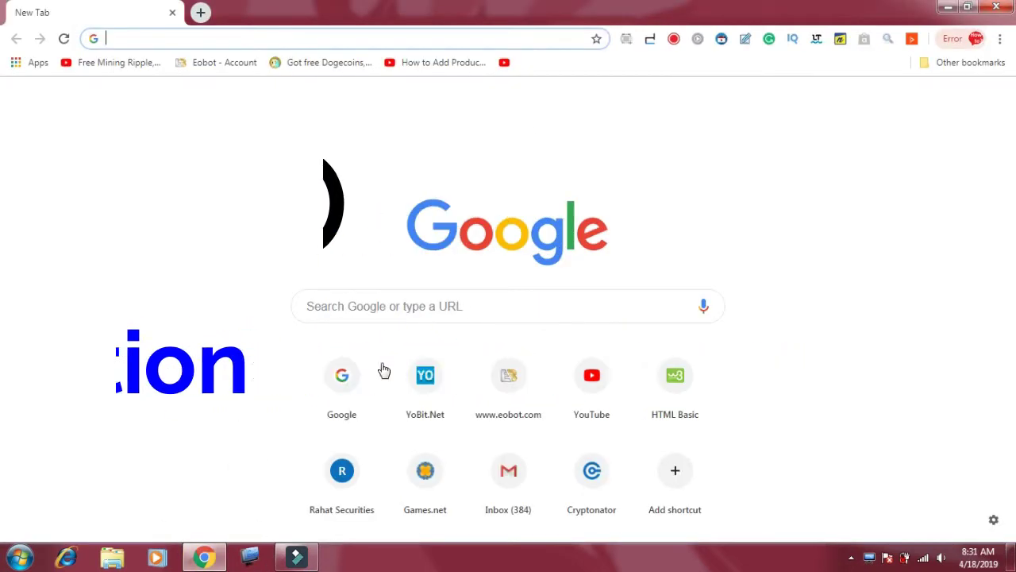
left_click(414, 305)
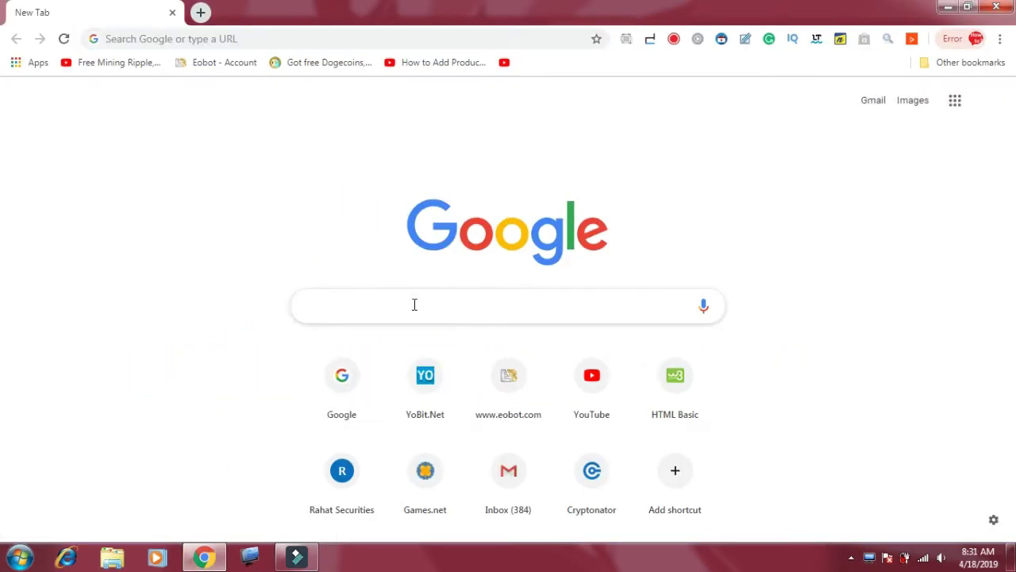
type("7z")
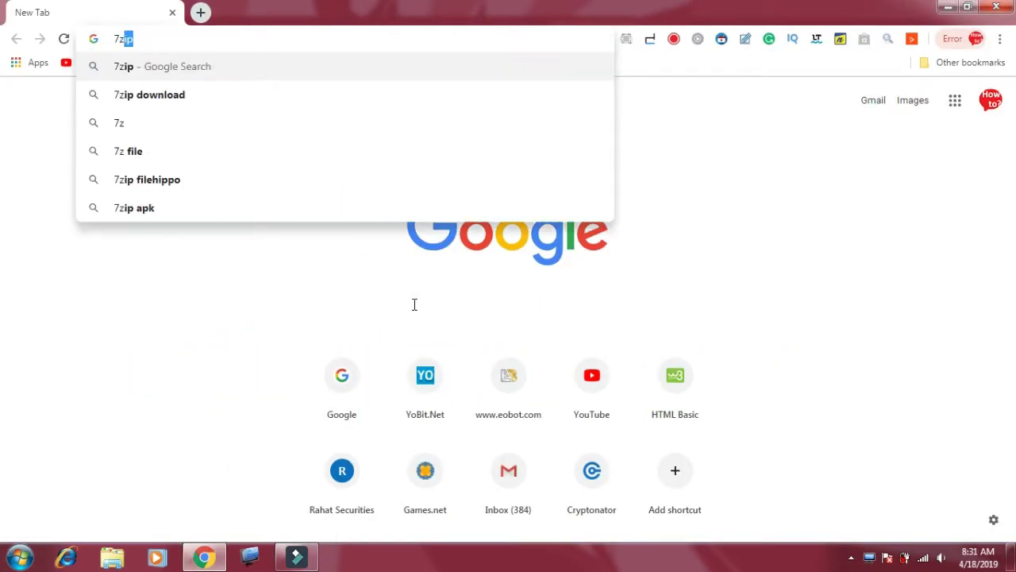
type("ip")
key("Return")
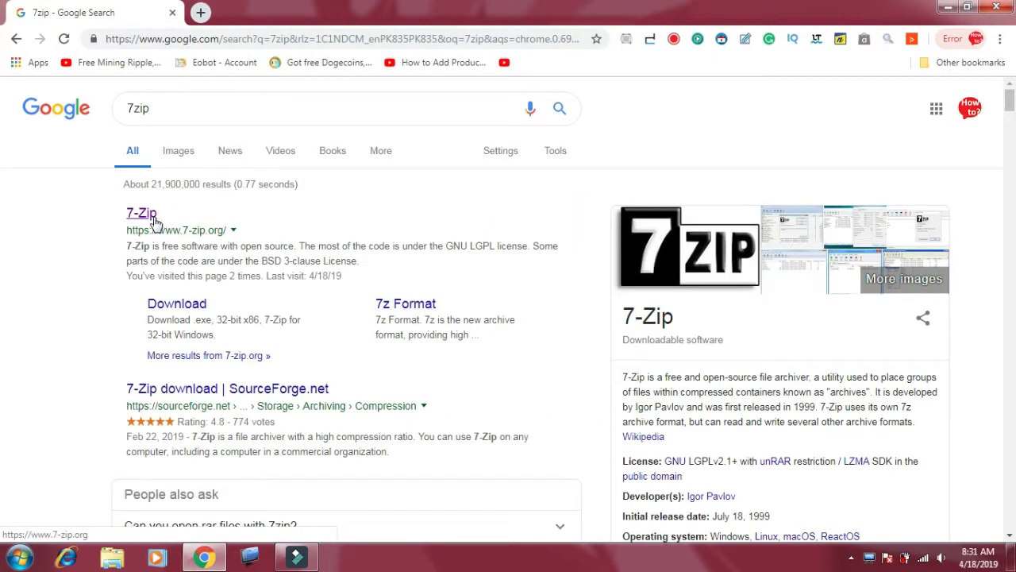
Step: Open the official 7-Zip website and highlight its 32-bit x86 and 64-bit x64 downloads
left_click(154, 217)
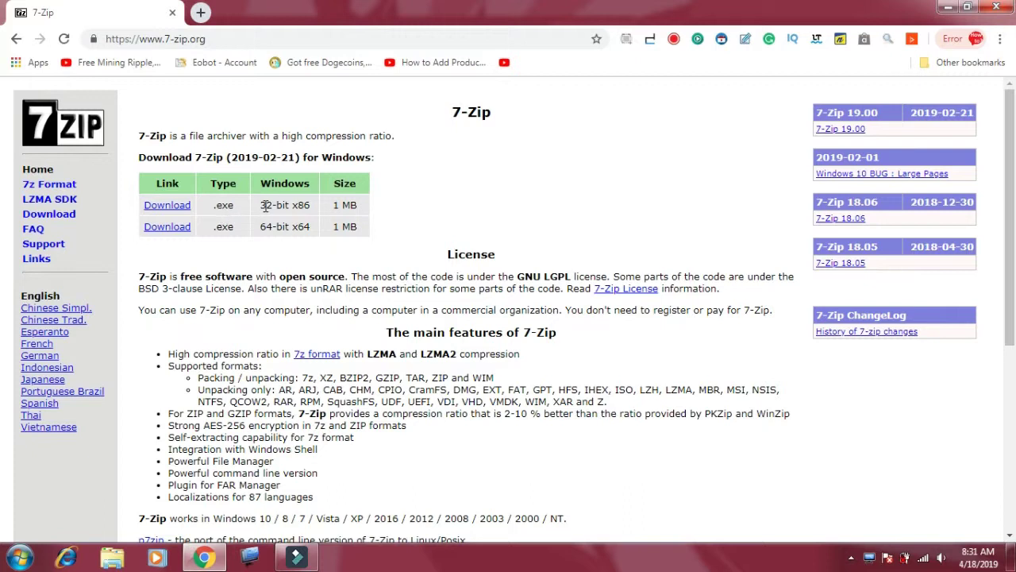
left_click_drag(260, 205, 310, 204)
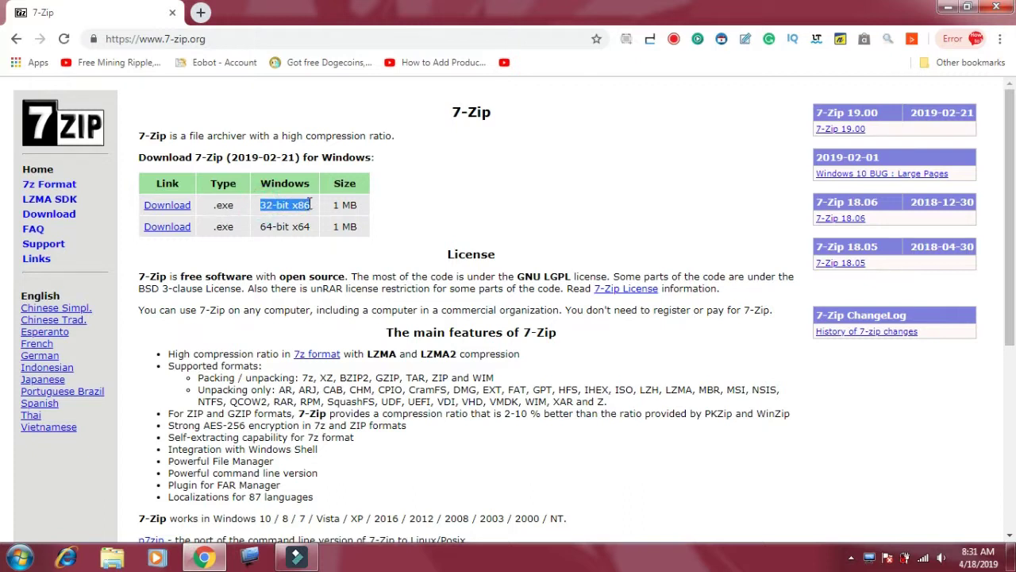
left_click_drag(262, 226, 304, 223)
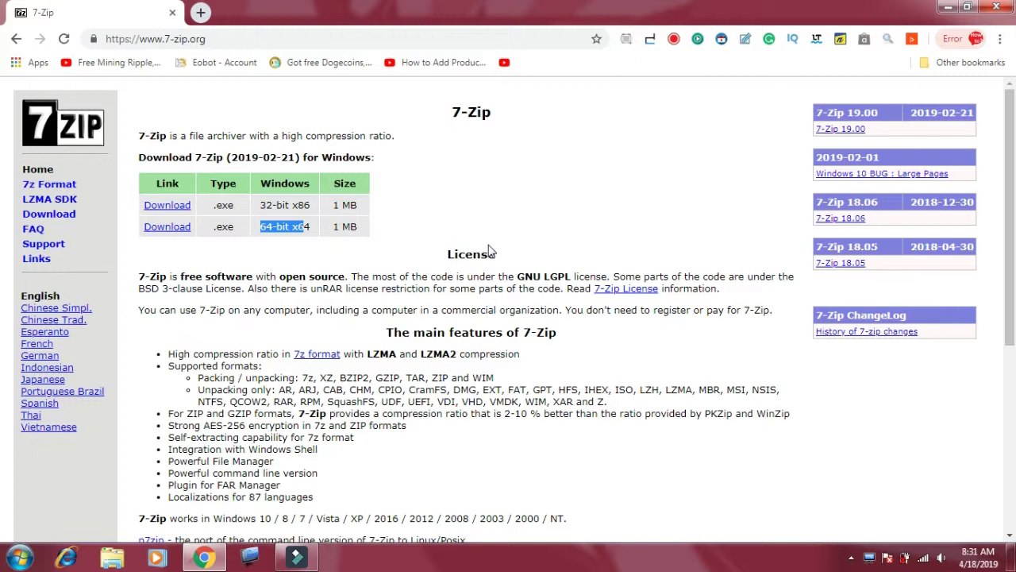
left_click(19, 557)
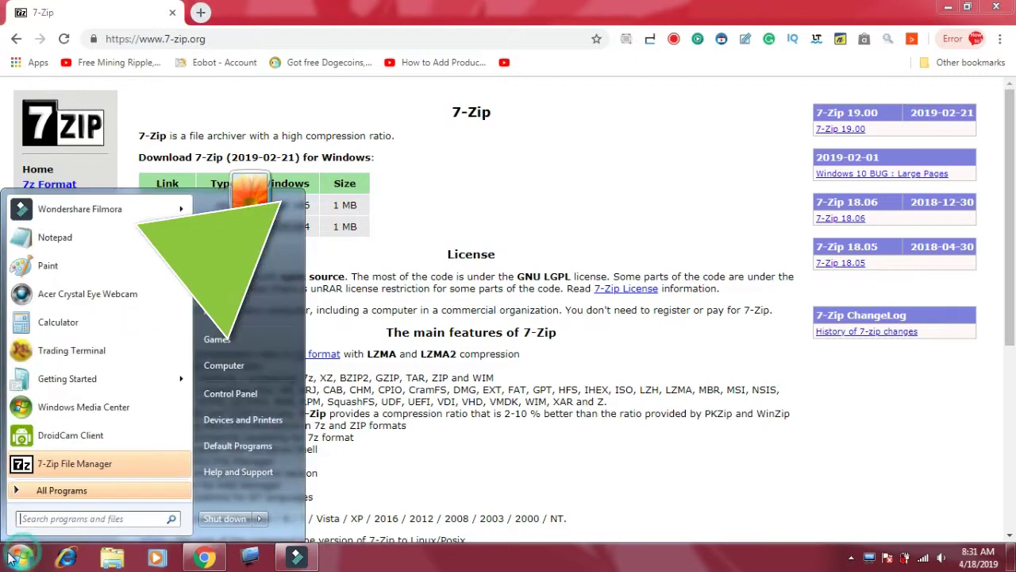
right_click(252, 370)
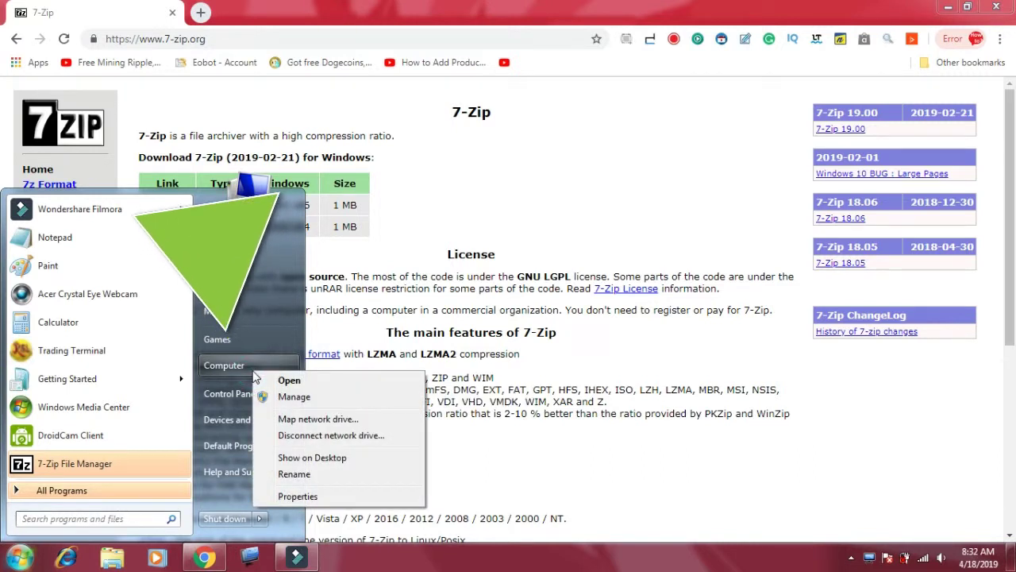
left_click(294, 496)
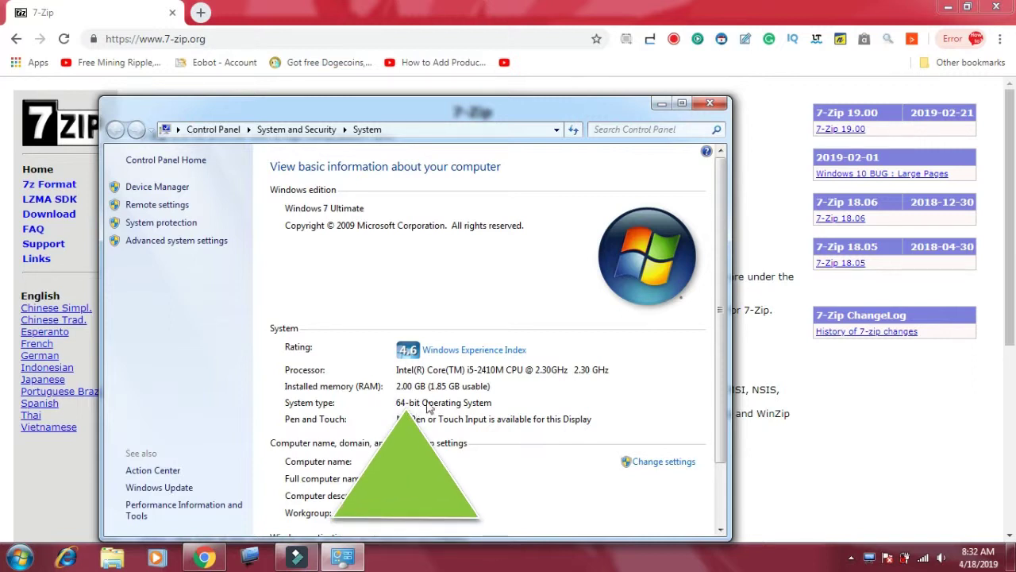
left_click(711, 105)
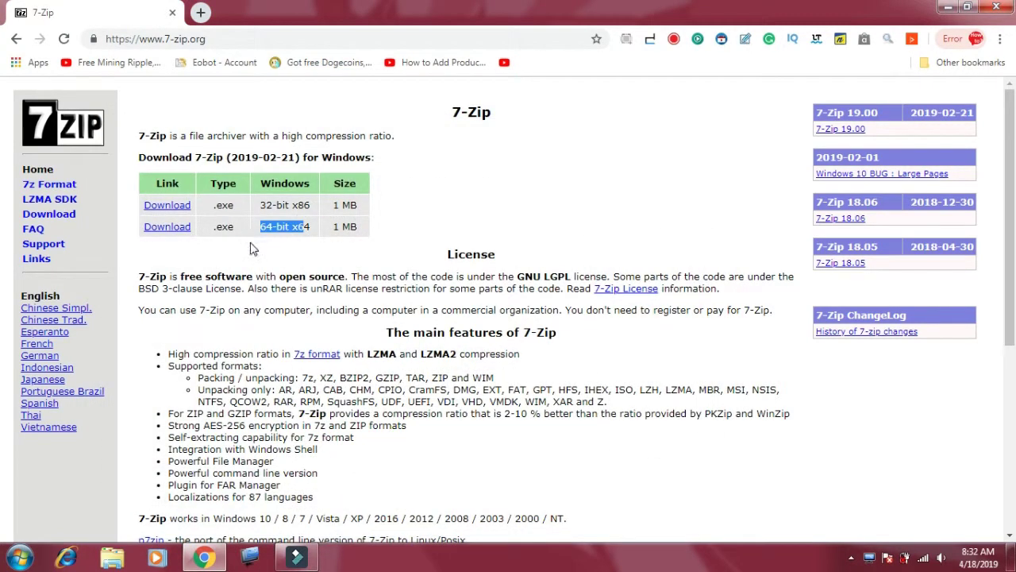
Step: Download and run the 64-bit 7z1900-x64.exe installer, then minimize Chrome
left_click_drag(210, 251, 157, 227)
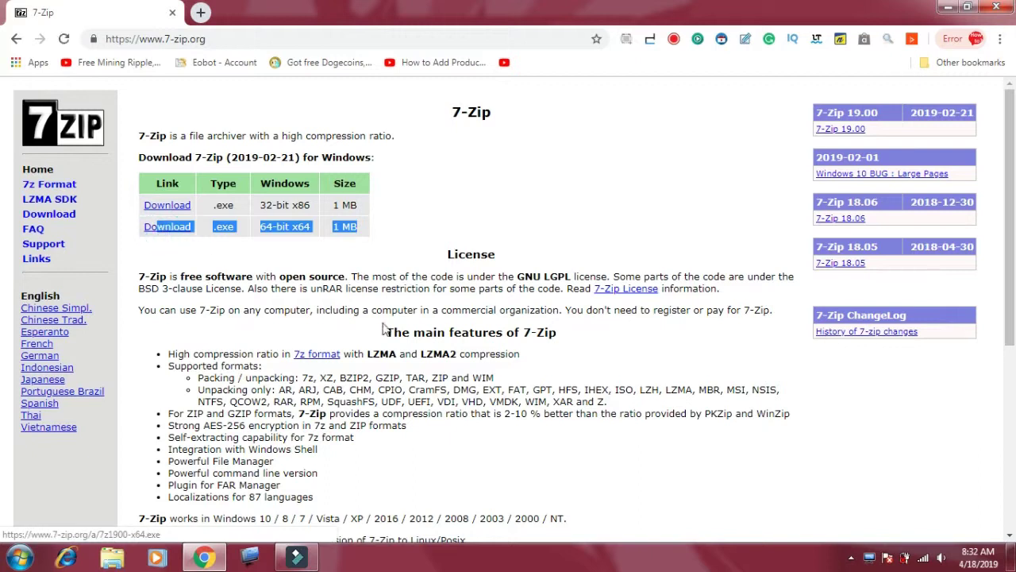
left_click(165, 228)
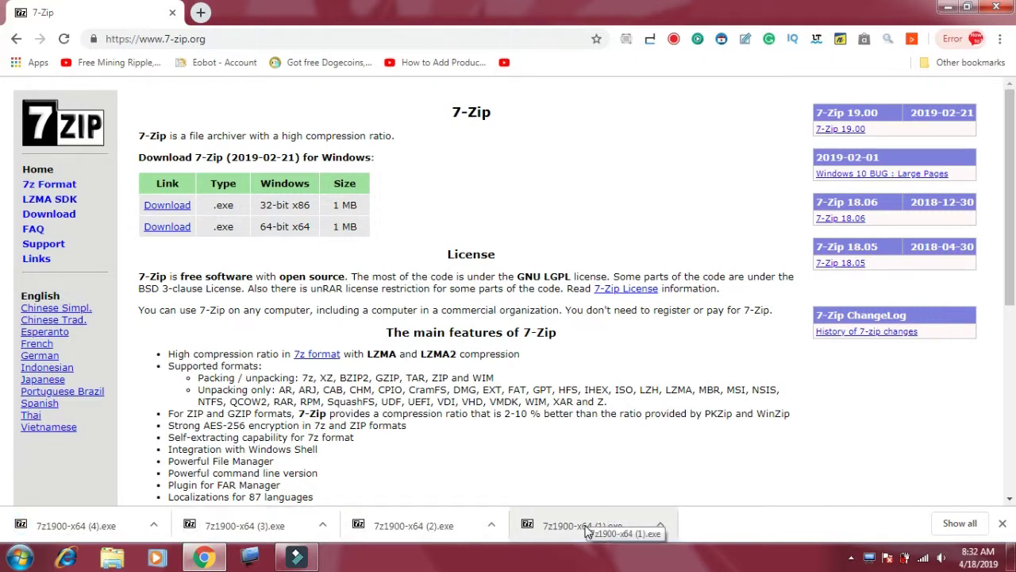
left_click(588, 527)
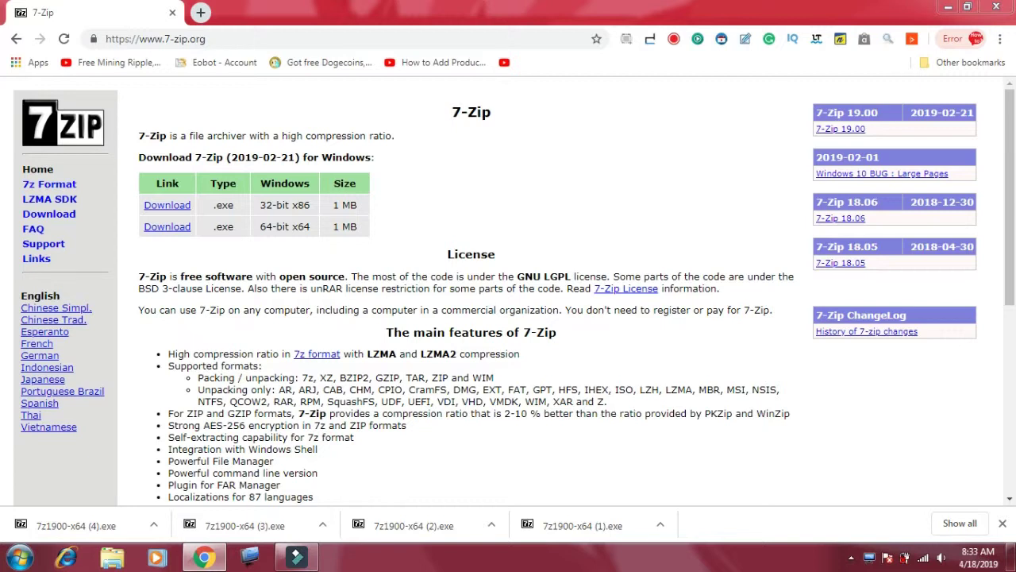
left_click(947, 8)
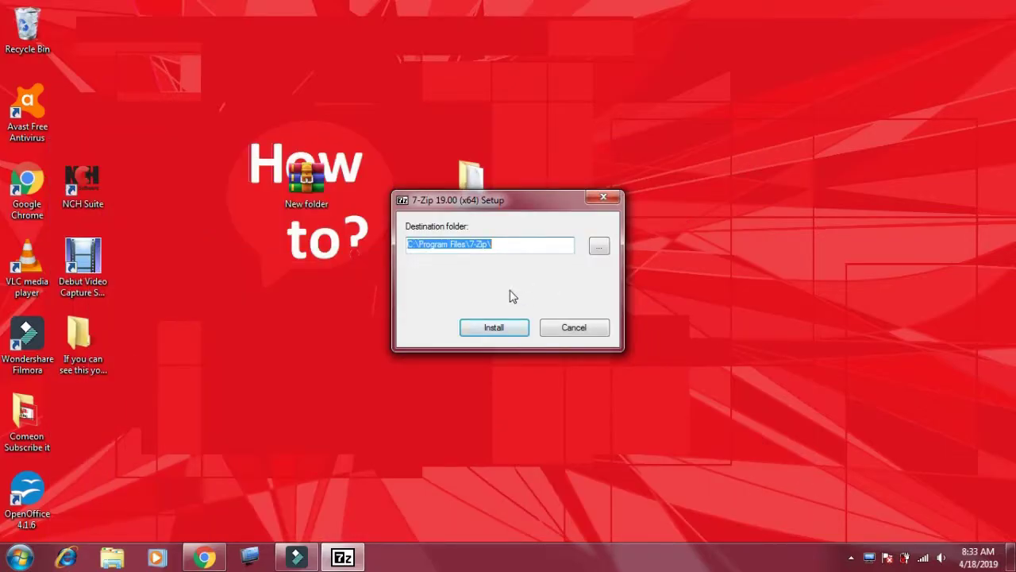
Step: Install 7-Zip 19.00 (x64) into C:\Program Files\7-Zip\ and close the finished setup
left_click(493, 328)
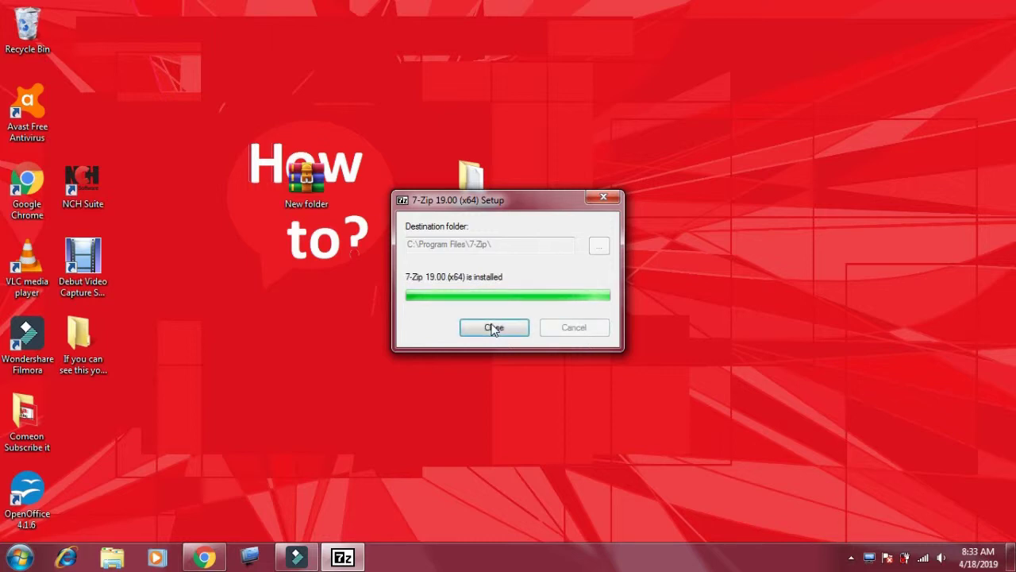
left_click(498, 331)
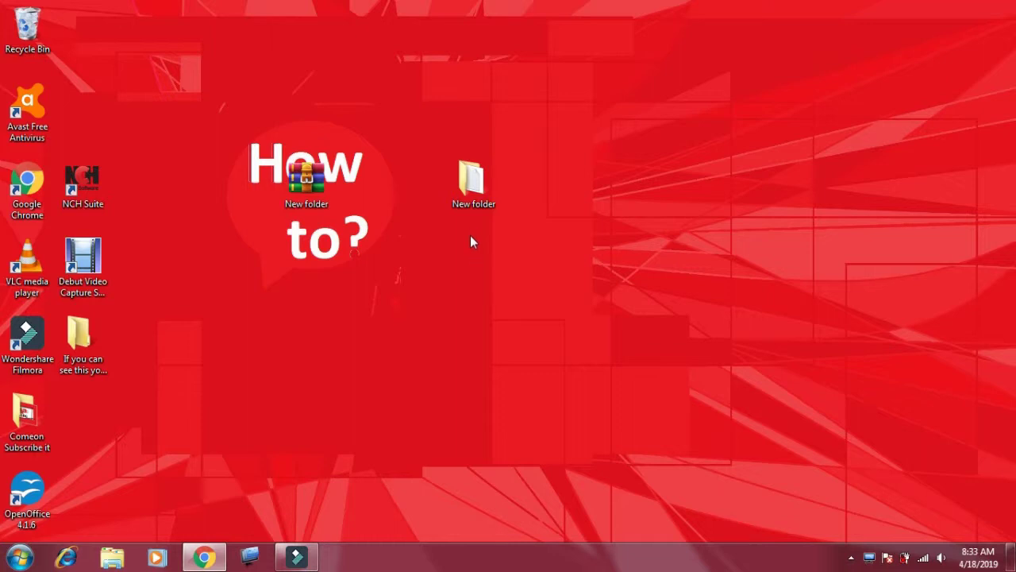
Step: Archive New folder as New folder.7z with a shown password, AES-256 and encrypted file names
right_click(473, 186)
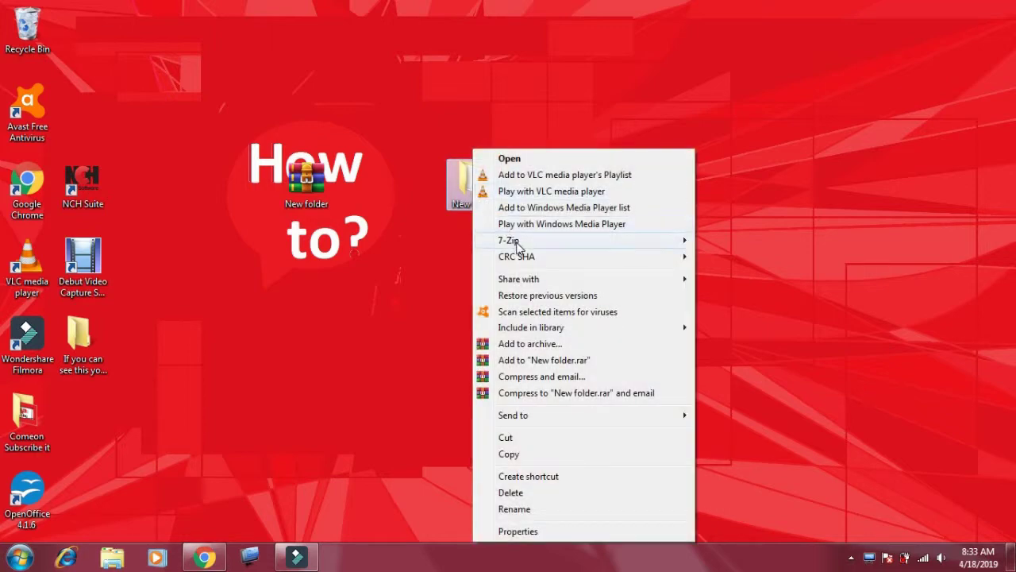
mouse_move(516, 246)
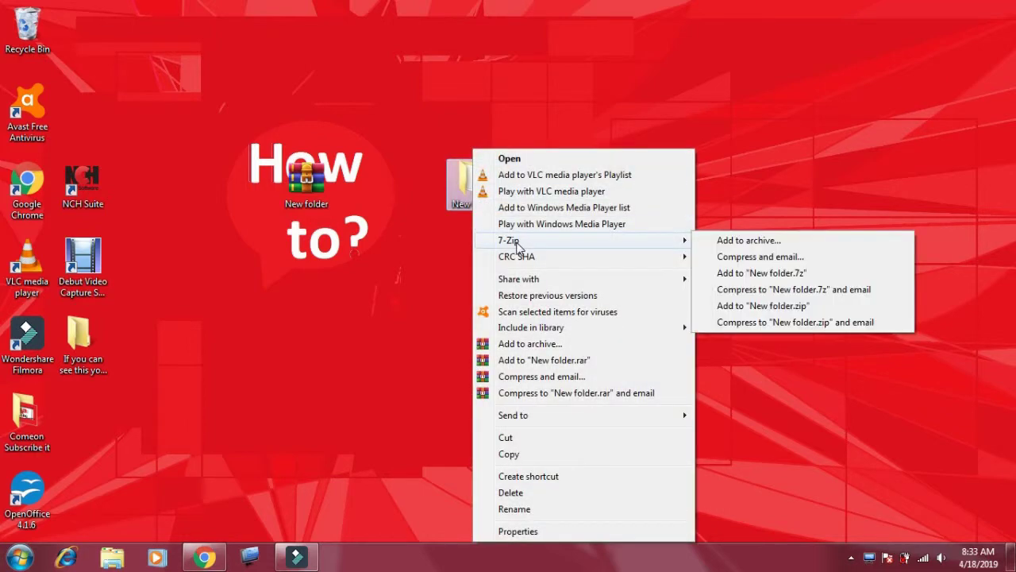
left_click(756, 241)
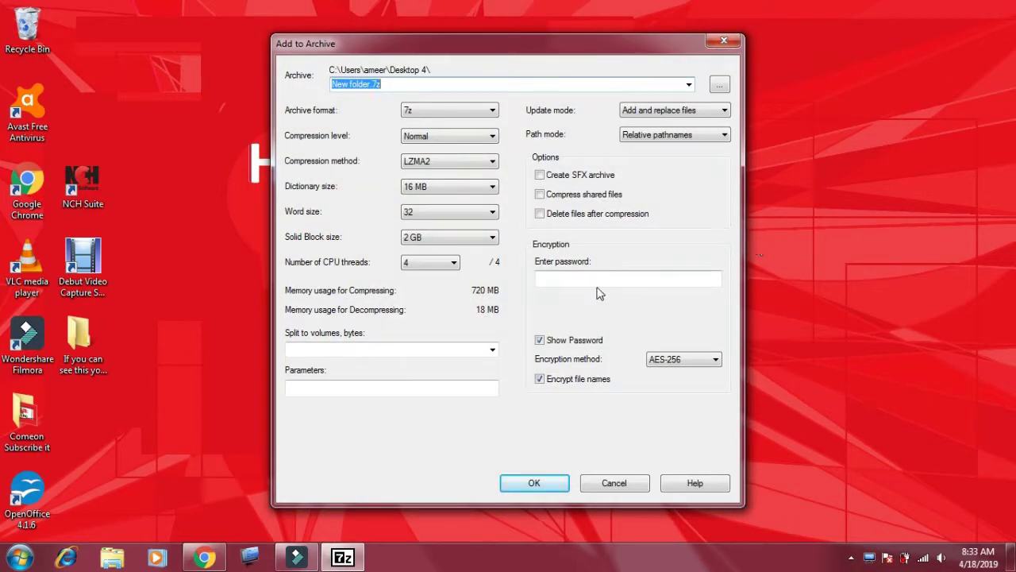
left_click(547, 340)
left_click(540, 378)
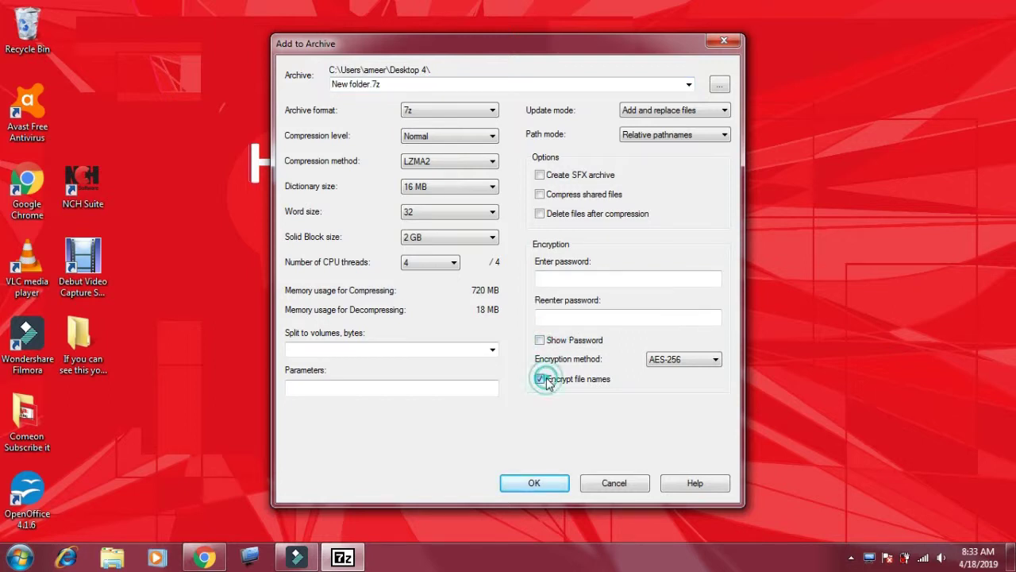
left_click(540, 339)
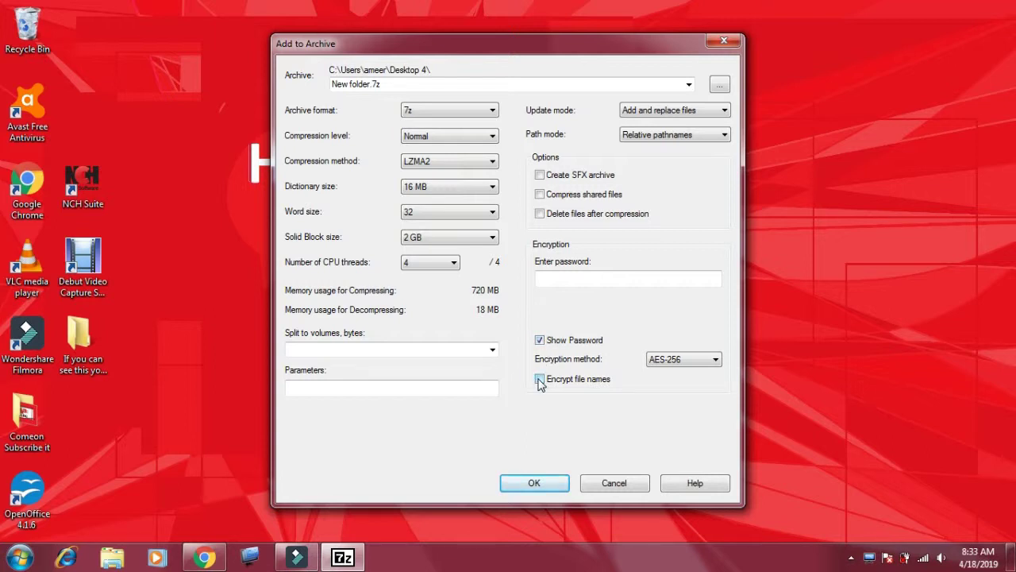
left_click(540, 380)
left_click(585, 272)
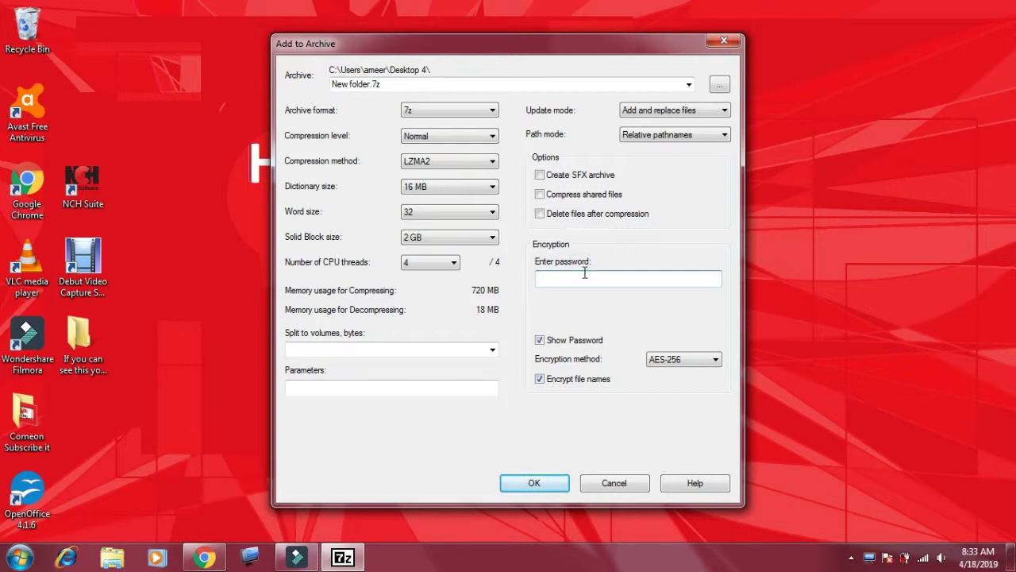
type("123")
left_click(534, 482)
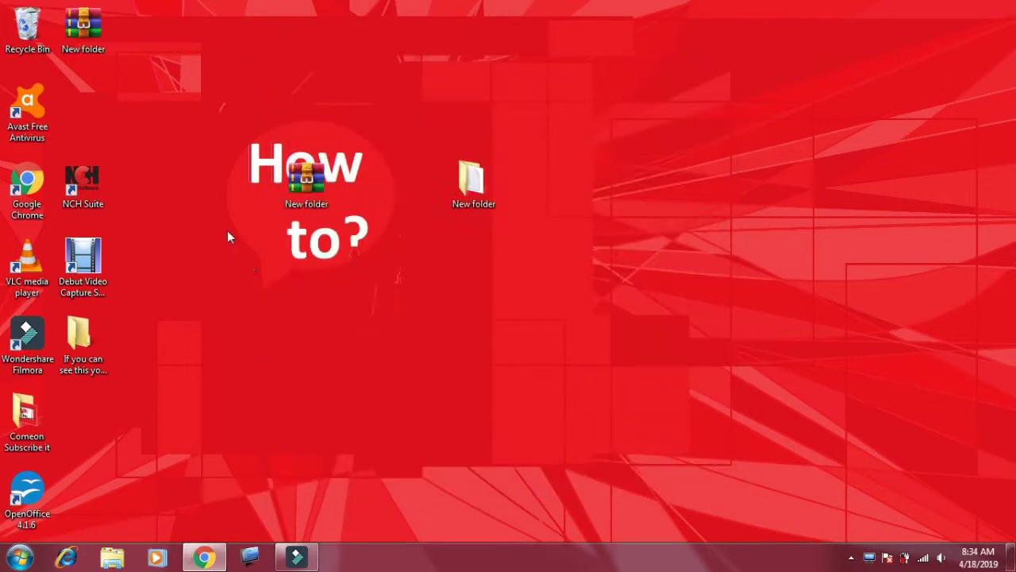
Step: Move New folder.7z beside the folder, unlock it in WinRAR with its password, then close WinRAR
left_click_drag(86, 29, 538, 89)
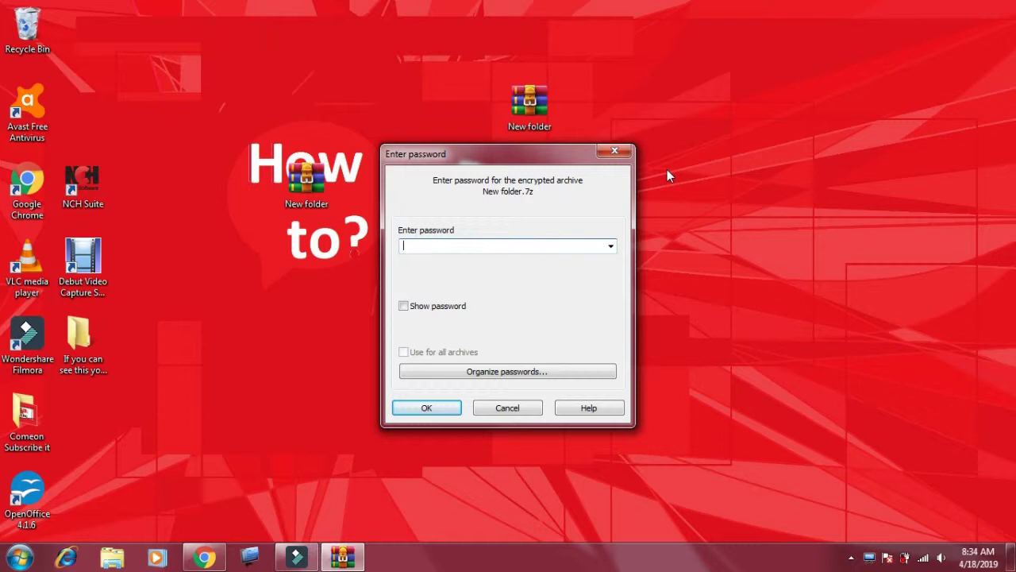
type("123")
left_click(426, 407)
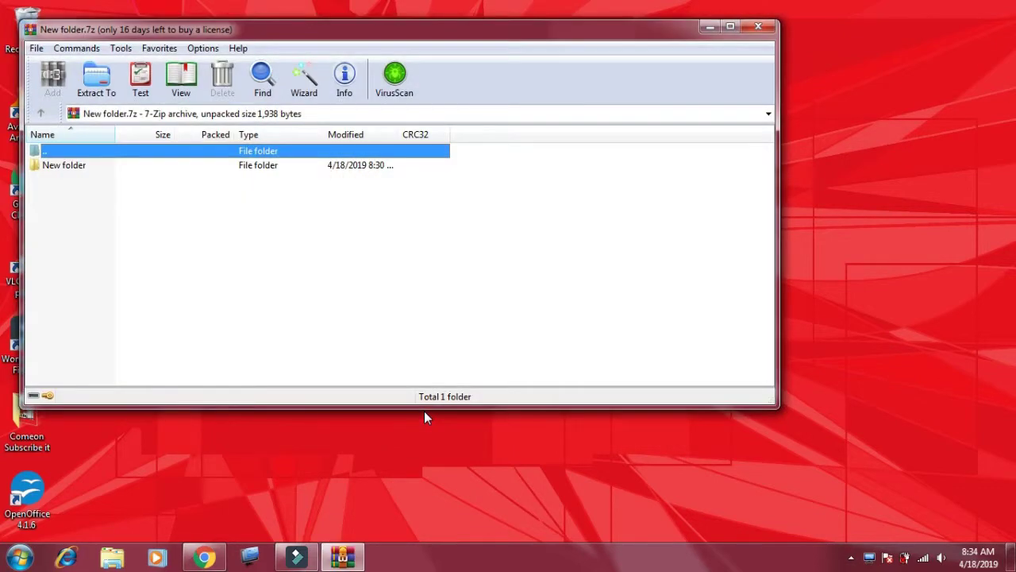
left_click(758, 29)
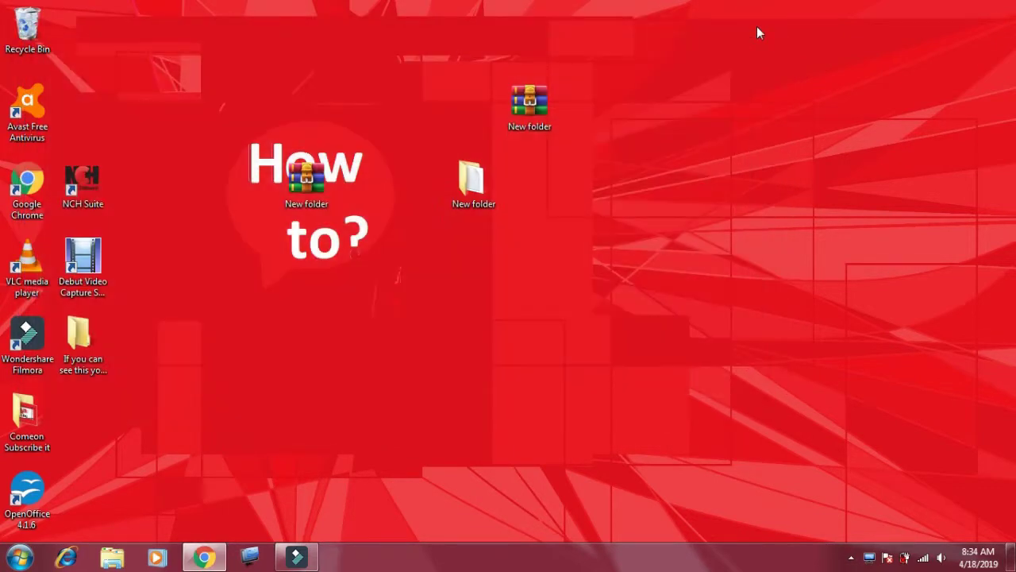